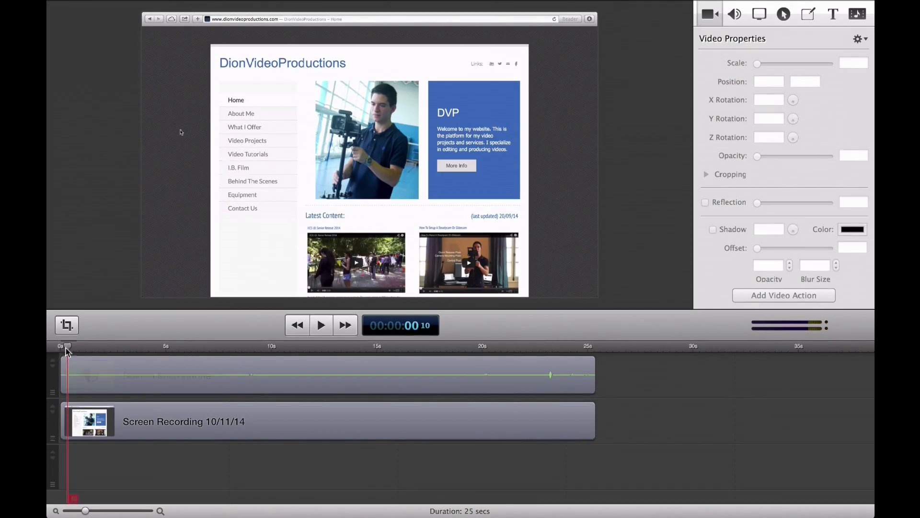
Step: Delete the Built-in Microphone audio clip and select the Screen Recording 10/11/14 clip
mouse_move(62, 351)
left_mouse_down()
mouse_move(243, 351)
mouse_move(337, 374)
mouse_move(544, 385)
mouse_move(364, 382)
mouse_move(139, 349)
mouse_move(69, 354)
left_mouse_up()
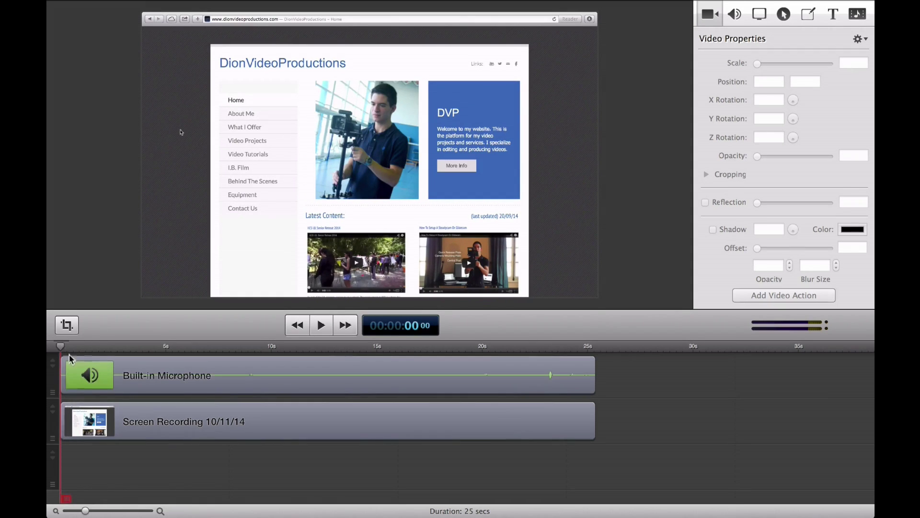
left_click(195, 381)
key("Delete")
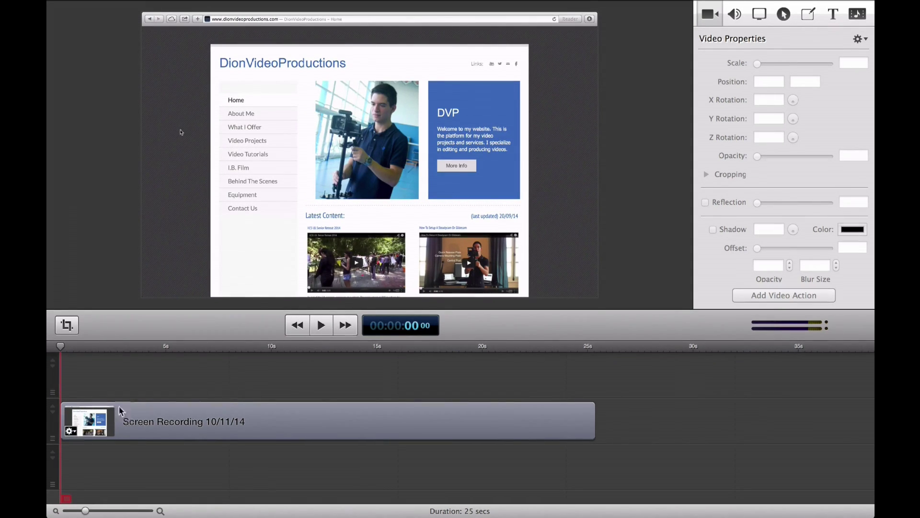
left_click_drag(96, 351, 50, 373)
left_click(119, 433)
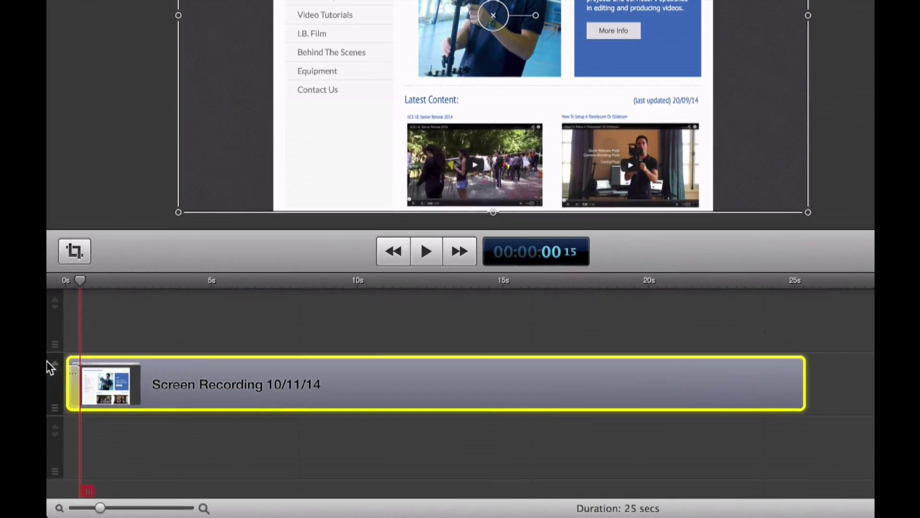
Step: Scale the screen recording up from 100% to 122% and rewind the playhead to 0 s
mouse_move(66, 419)
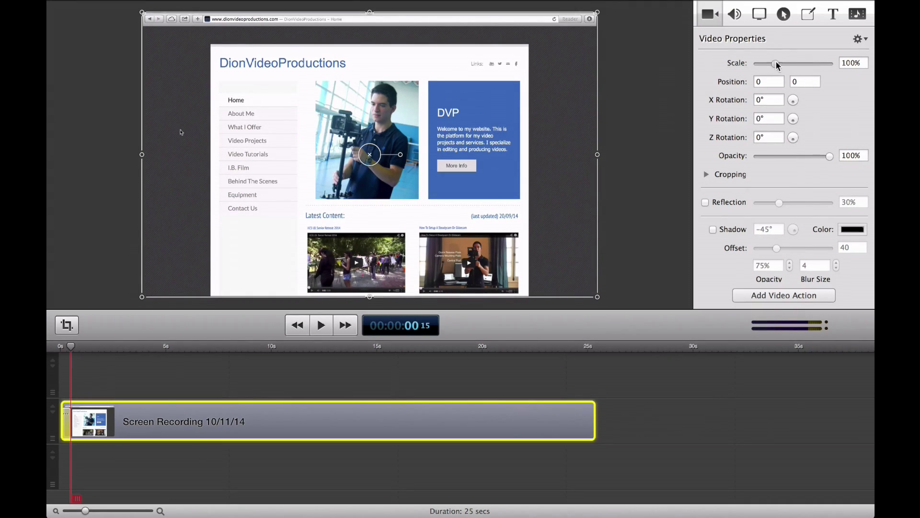
left_click_drag(776, 61, 780, 61)
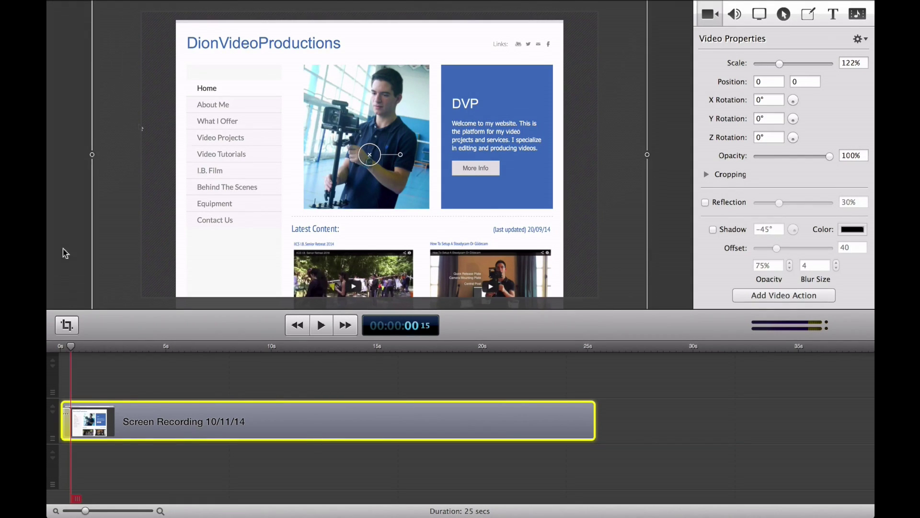
left_click(90, 378)
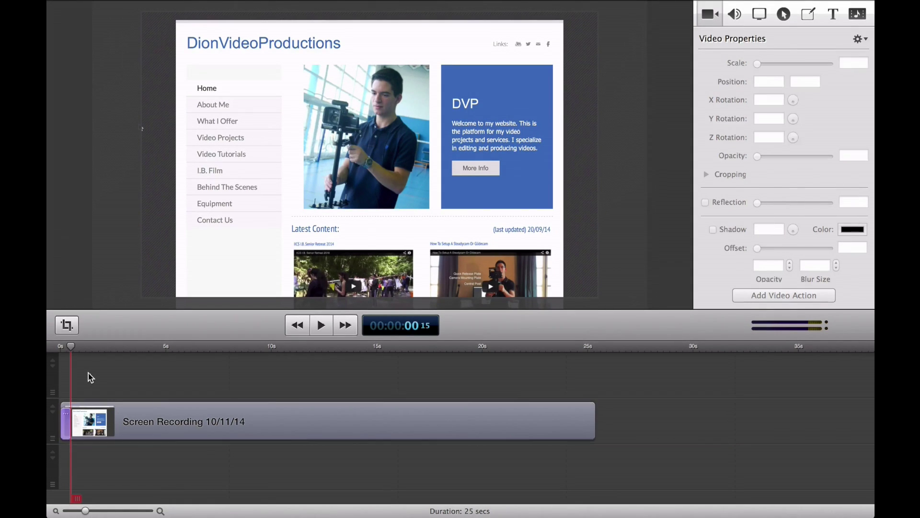
left_click(58, 348)
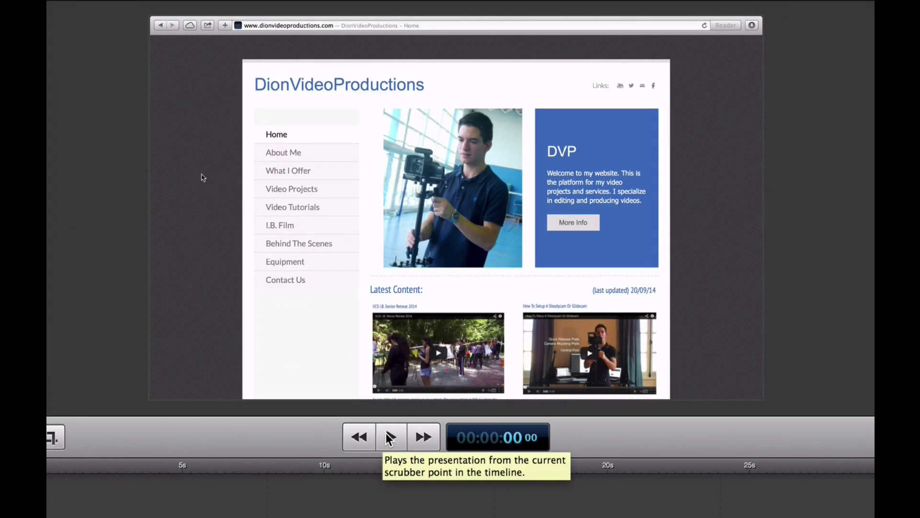
Step: Extend the opening zoom action to about 1.4 seconds and replay it from the start
left_click(387, 436)
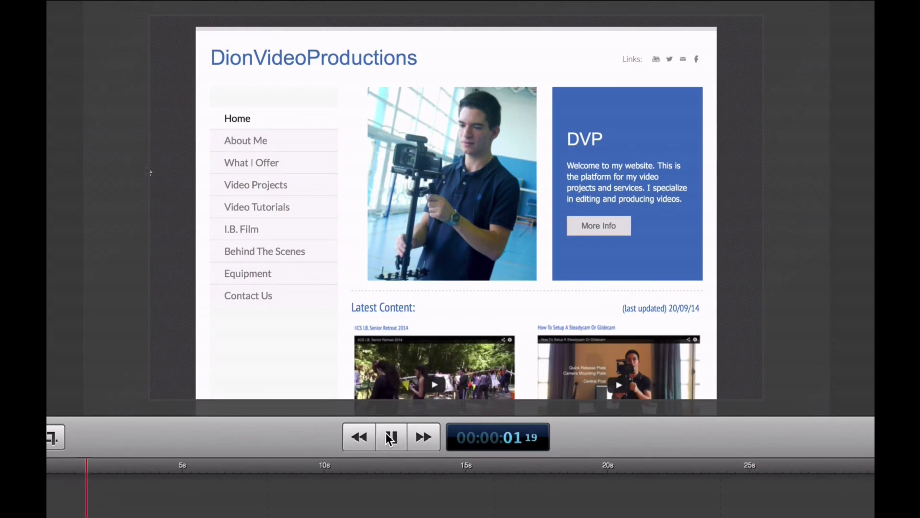
left_click(388, 436)
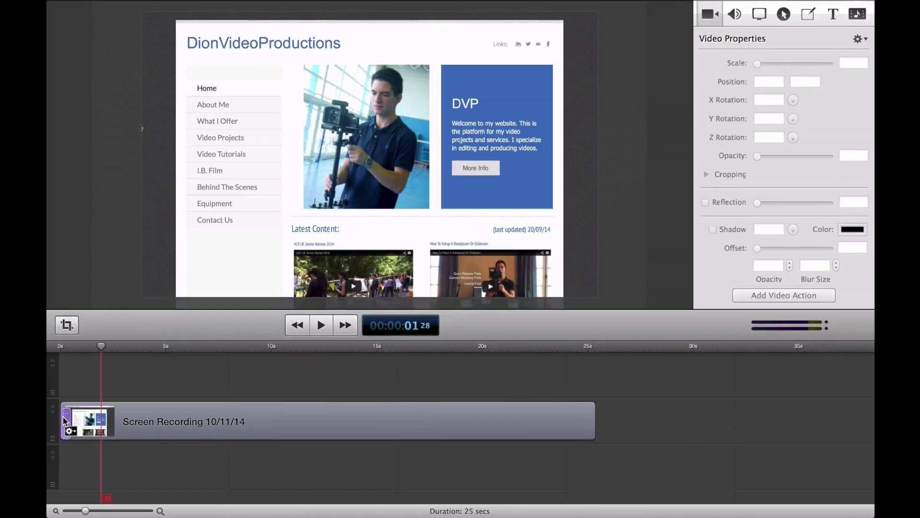
left_click(65, 421)
mouse_move(66, 421)
left_mouse_down()
mouse_move(144, 422)
mouse_move(73, 426)
left_mouse_up()
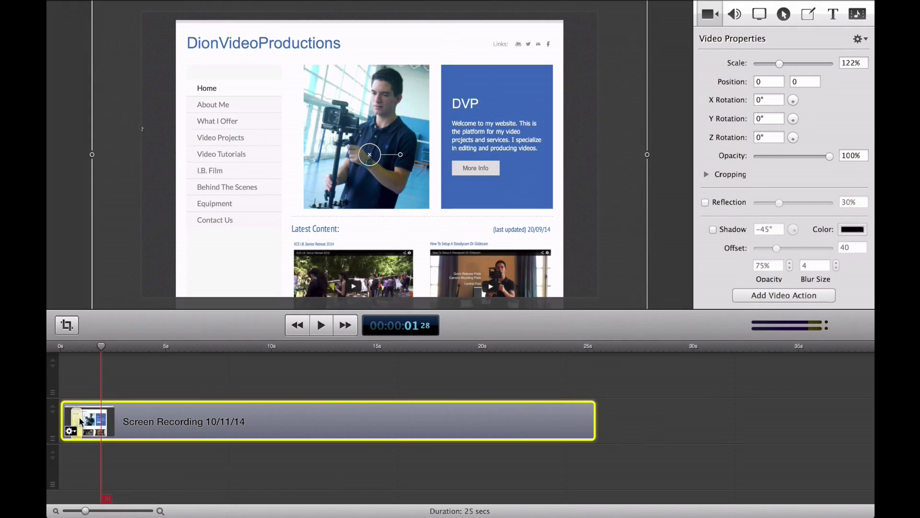
mouse_move(82, 416)
left_mouse_down()
mouse_move(103, 420)
mouse_move(73, 426)
left_mouse_up()
left_click(70, 349)
left_click(322, 325)
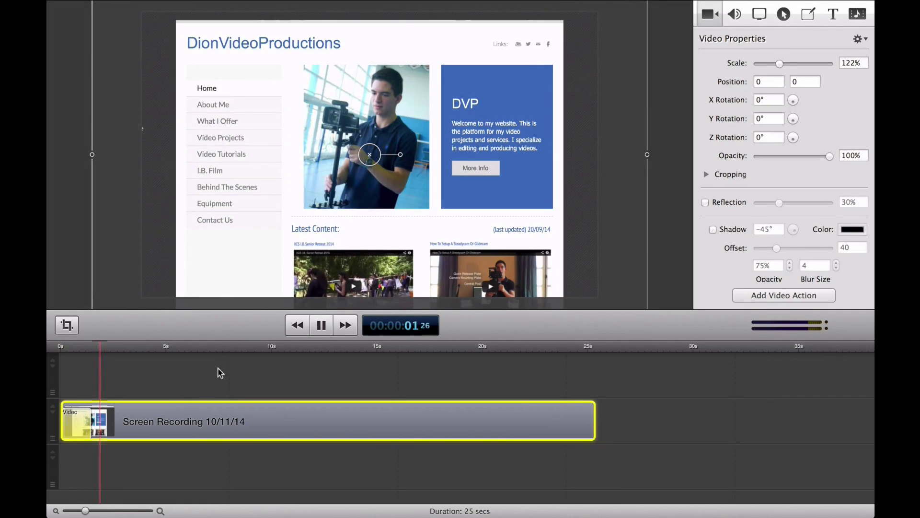
Step: Scrub and replay around 3 seconds, leaving the playhead just before 3 s
left_click(318, 331)
mouse_move(149, 346)
left_mouse_down()
mouse_move(131, 355)
mouse_move(164, 355)
left_mouse_up()
left_click(147, 359)
left_click(72, 431)
left_click(128, 348)
left_click(321, 325)
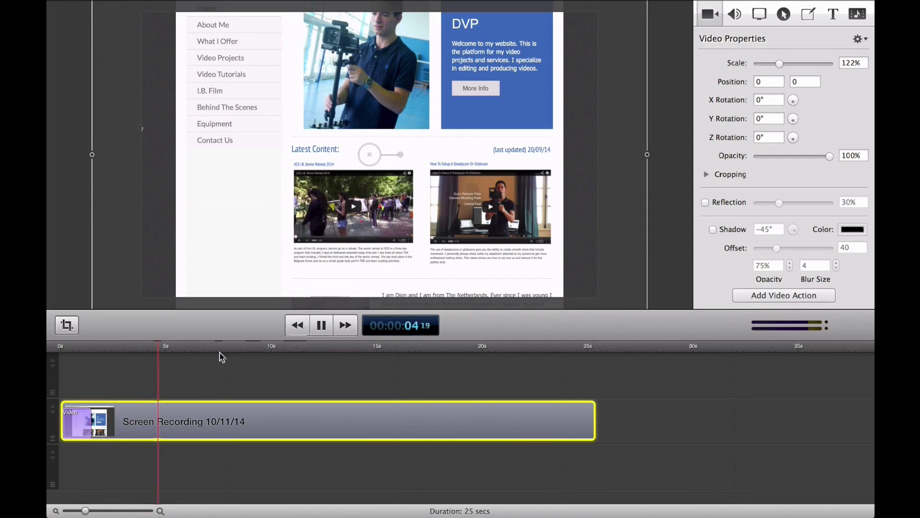
left_click(114, 353)
key("space")
left_click(113, 348)
left_click_drag(116, 347, 123, 347)
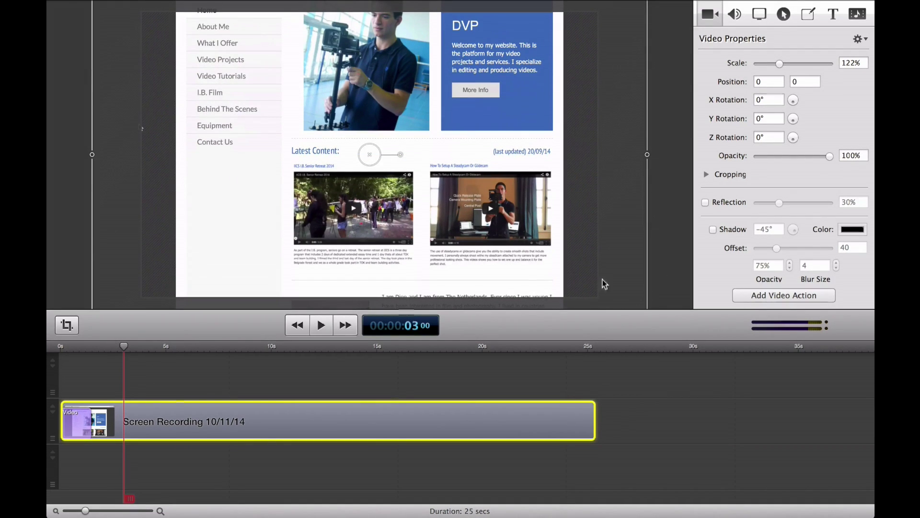
Step: Add a video action zooming to 169% at position -415, 345, and shorten its duration
left_click(777, 294)
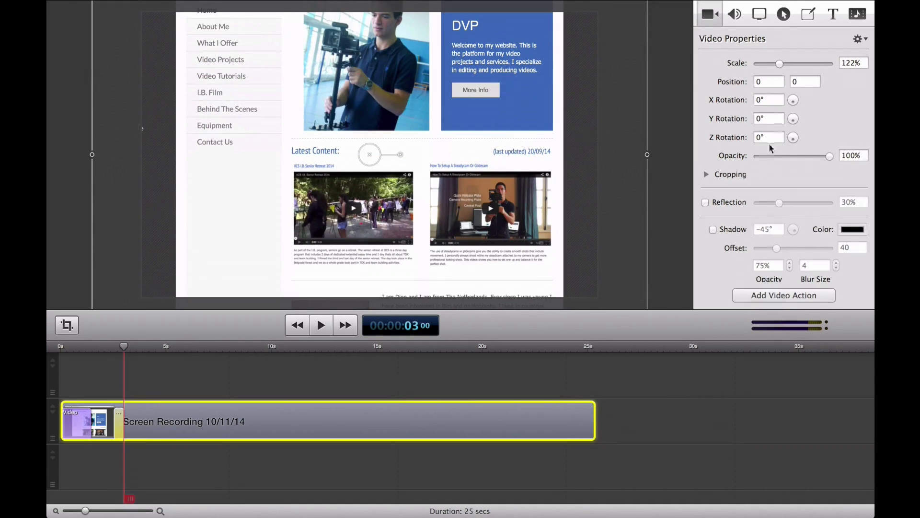
left_click_drag(778, 65, 788, 63)
left_click_drag(465, 225, 401, 168)
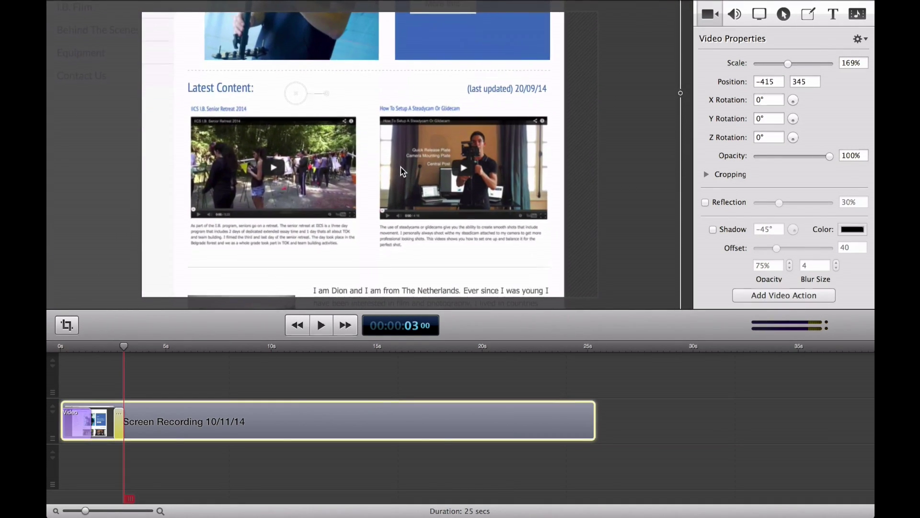
left_click(117, 392)
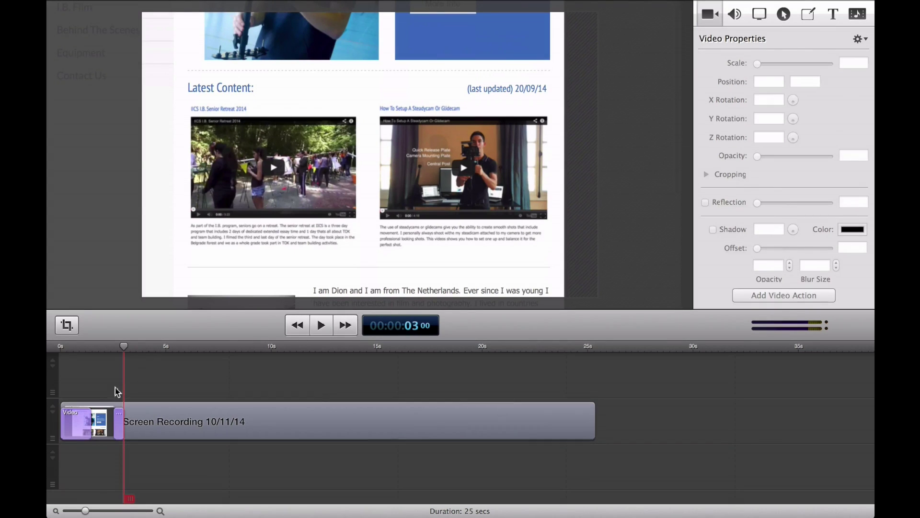
left_click(117, 426)
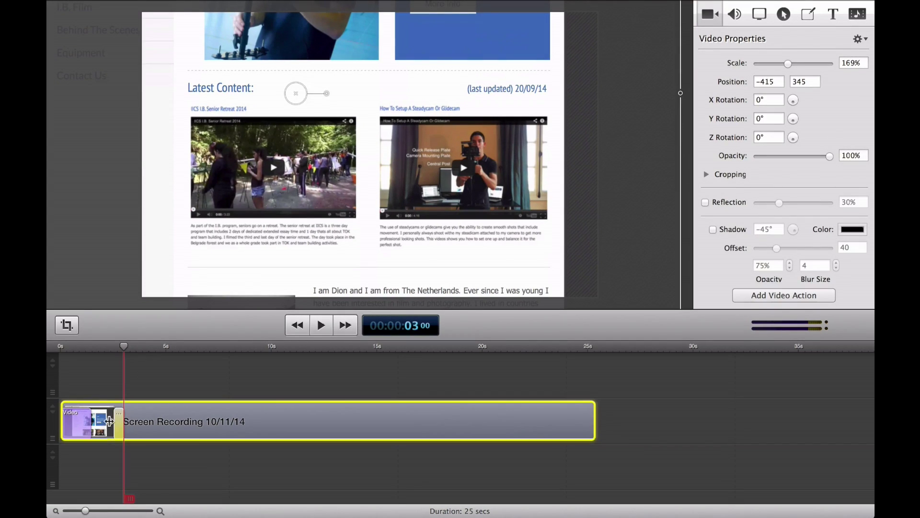
left_click_drag(109, 421, 103, 421)
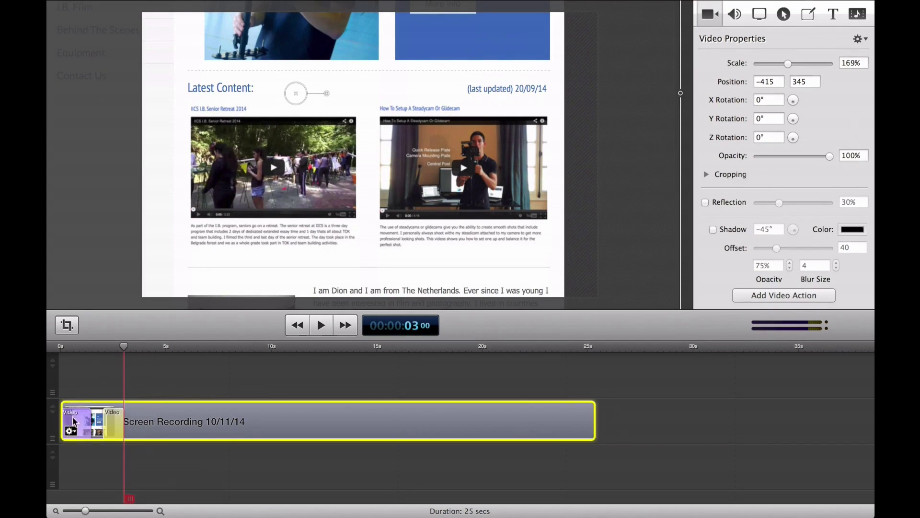
left_click(60, 347)
Step: Play the recording through the zoom-in, stopping near 5 seconds
left_click(65, 364)
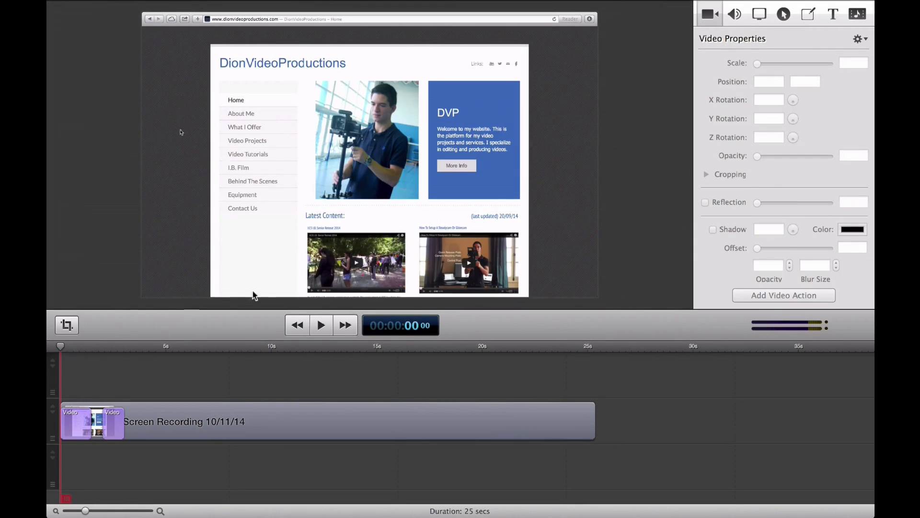
left_click(319, 328)
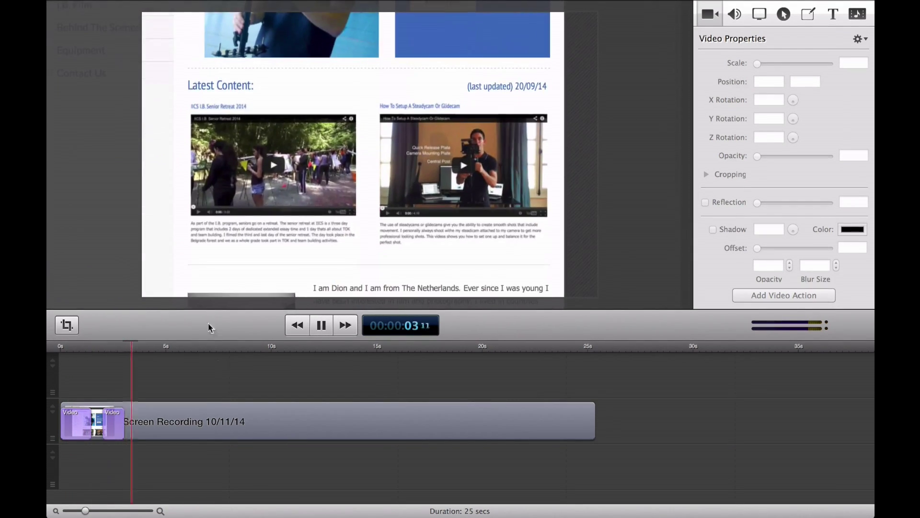
left_click(322, 330)
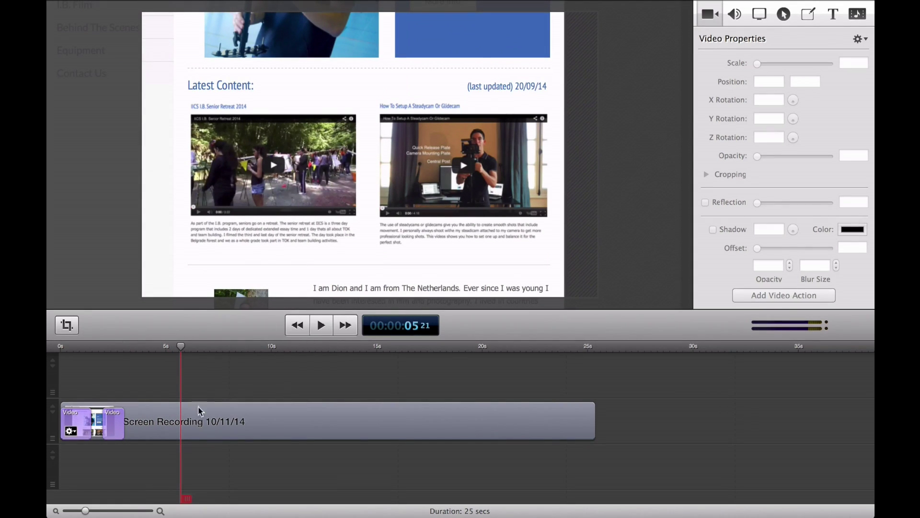
Step: Add a video action restoring 100% scale at position 0, 0
left_click(200, 419)
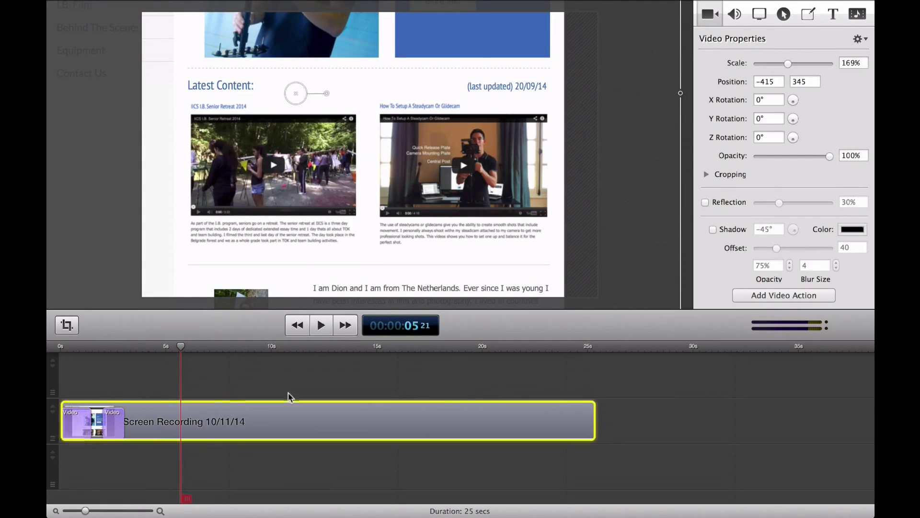
left_click(771, 295)
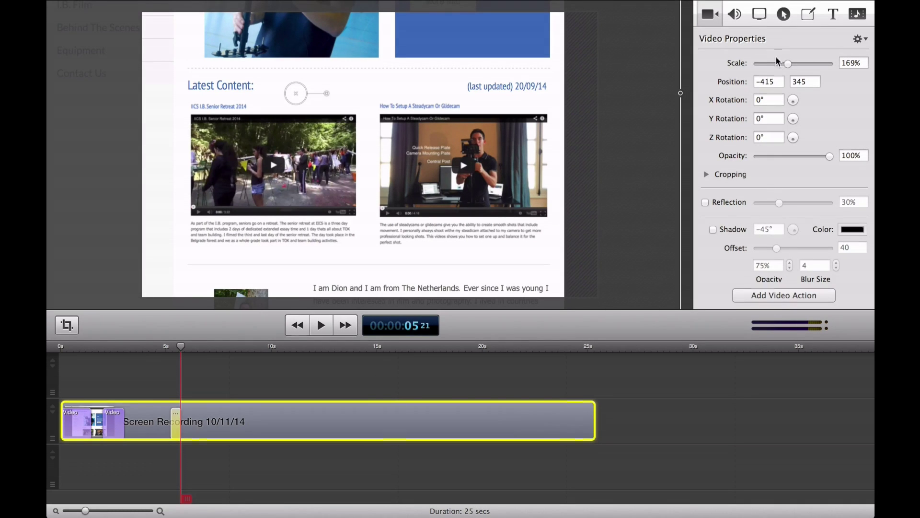
left_click_drag(786, 62, 774, 68)
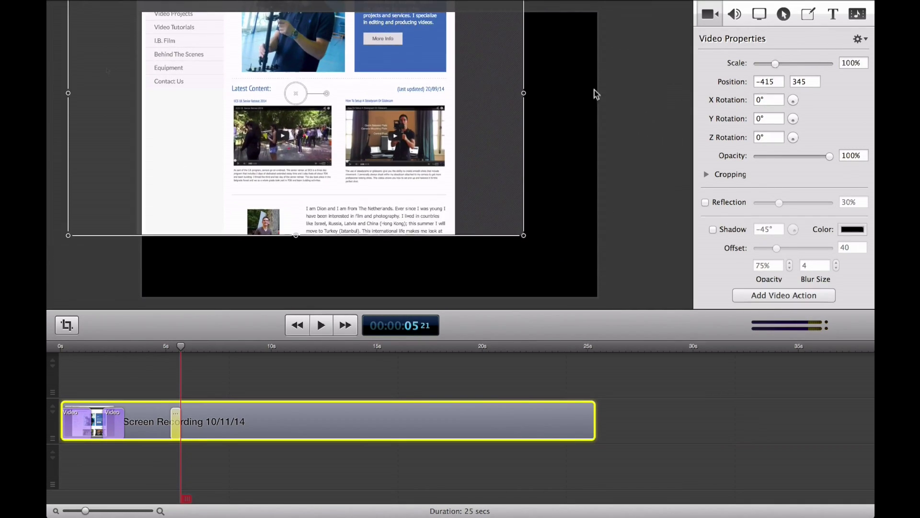
left_click_drag(426, 89, 497, 153)
Step: Move the zoom-out action slightly earlier and rewind to the timeline start
left_click(134, 354)
left_click(178, 418)
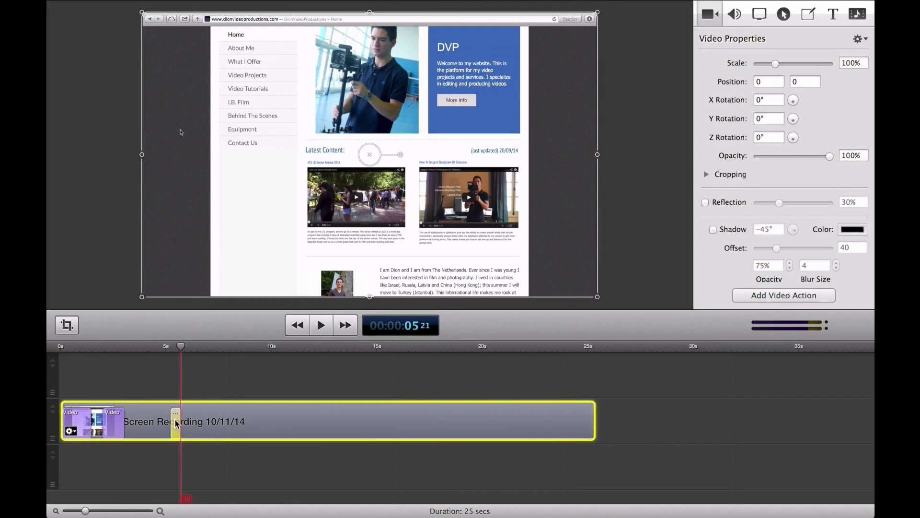
left_click_drag(178, 417, 169, 418)
key("Home")
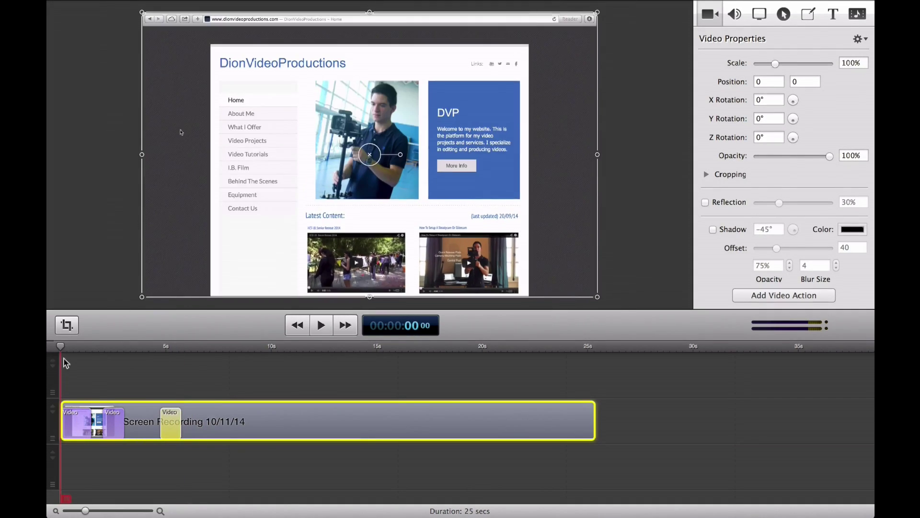
left_click(77, 361)
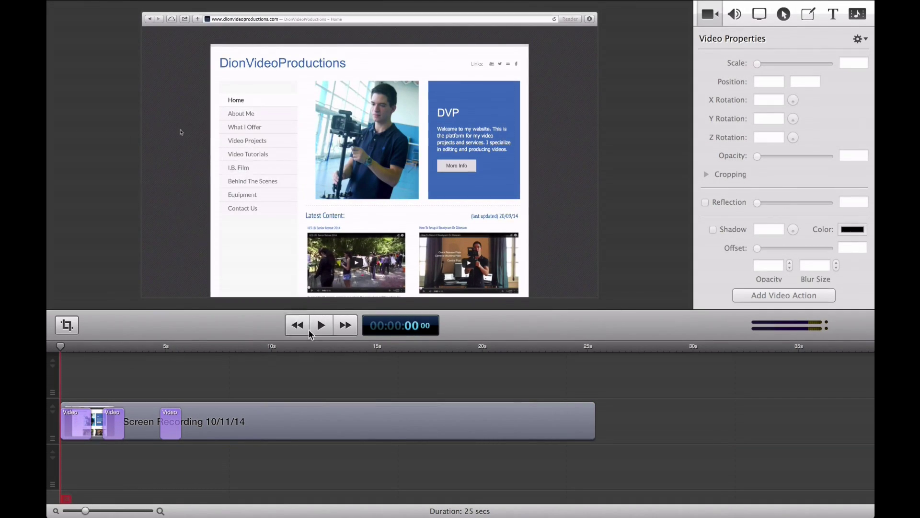
left_click(320, 326)
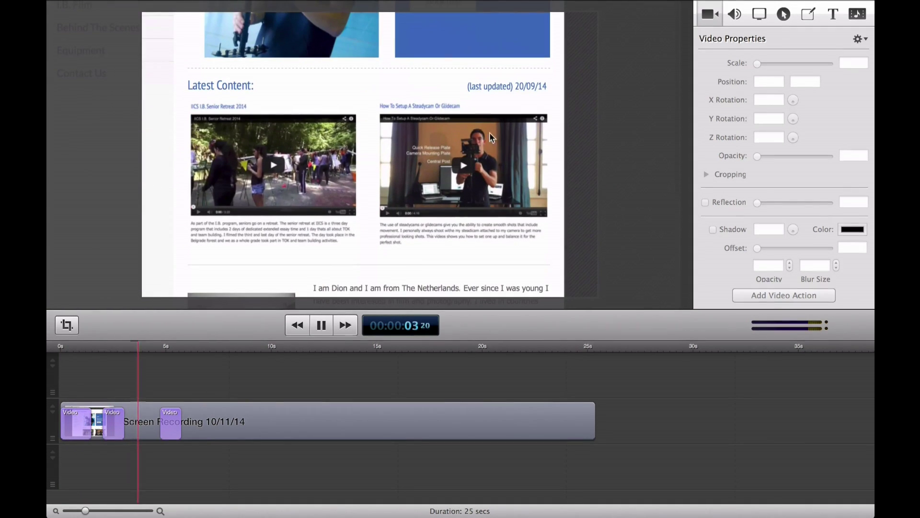
left_click(316, 333)
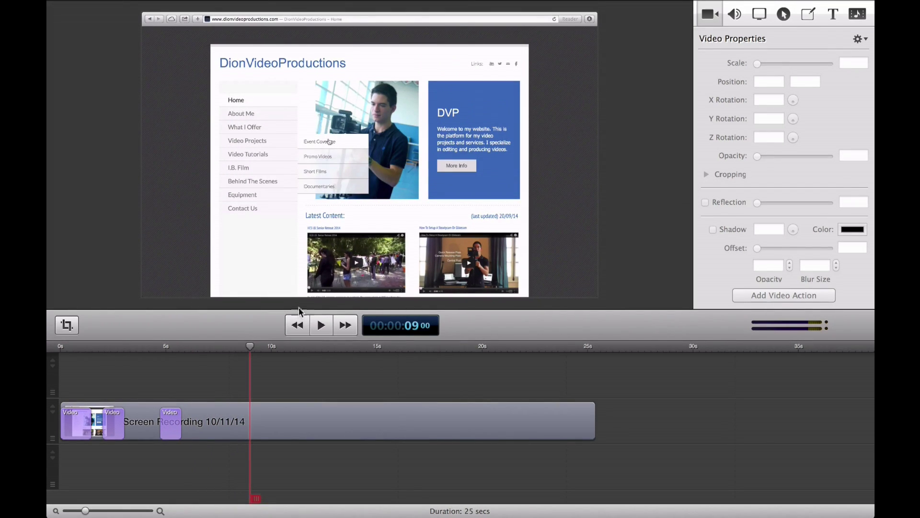
left_click_drag(181, 348, 221, 350)
Step: Add a video action at 56% opacity with -61° X and 78° Y rotation
left_click(270, 416)
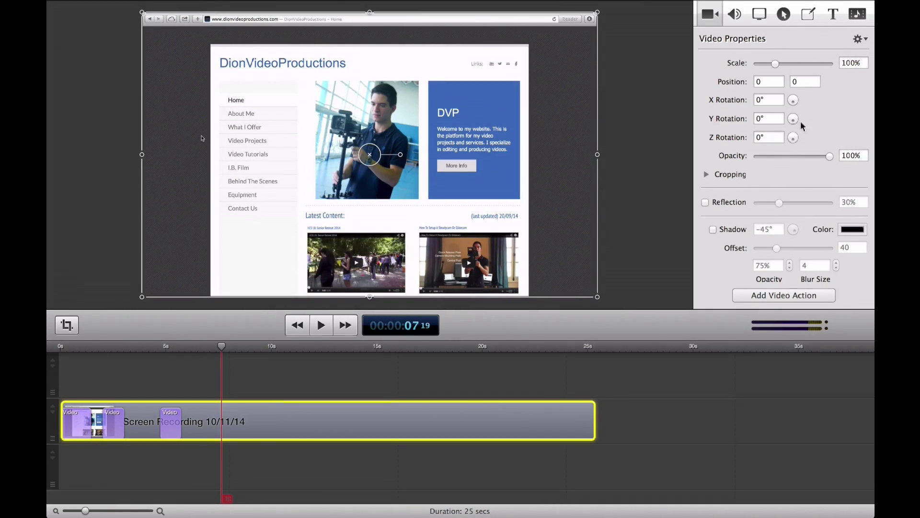
left_click(792, 295)
left_click_drag(830, 155, 798, 155)
left_click_drag(793, 100, 794, 140)
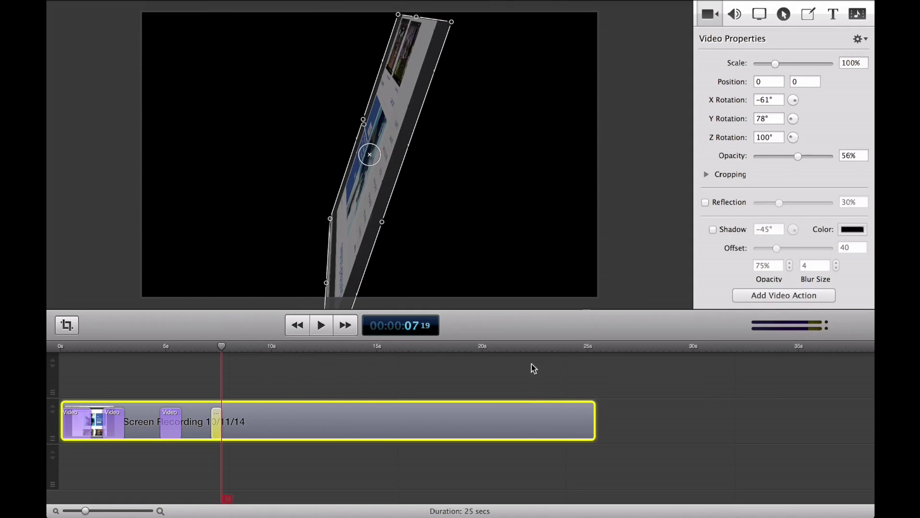
Step: Play back from just before the rotation action to preview the 3-D spin
left_click(214, 382)
left_click(194, 346)
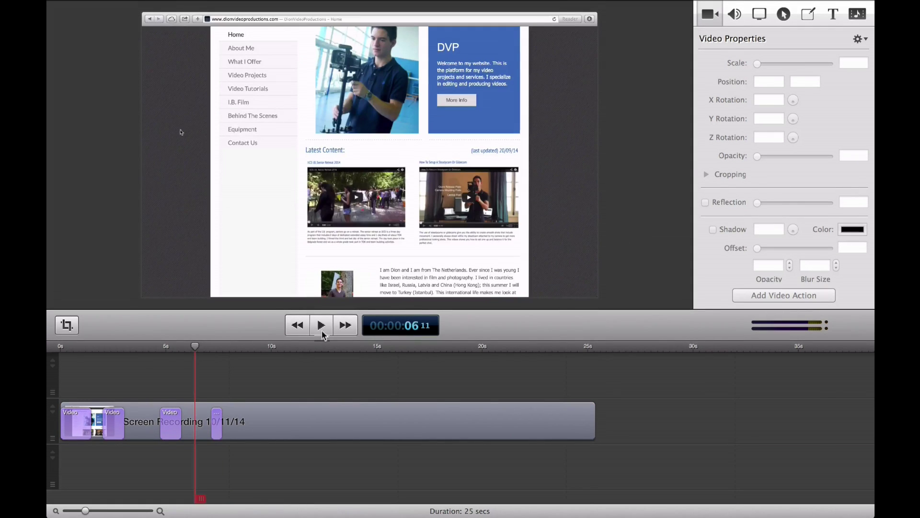
left_click(321, 325)
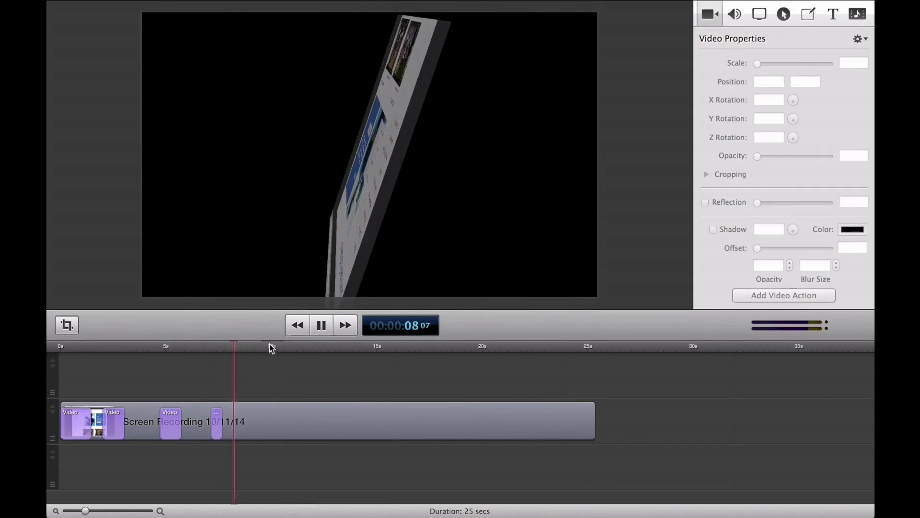
key("space")
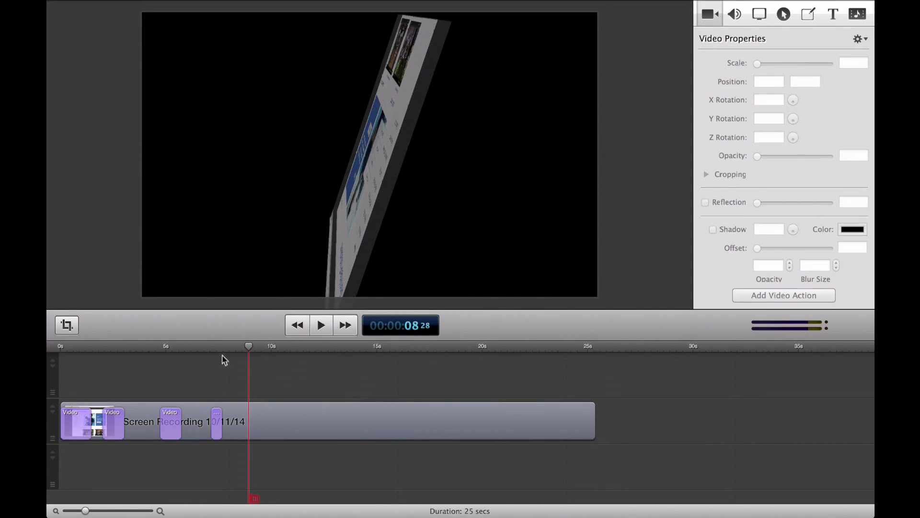
left_click_drag(223, 359, 57, 366)
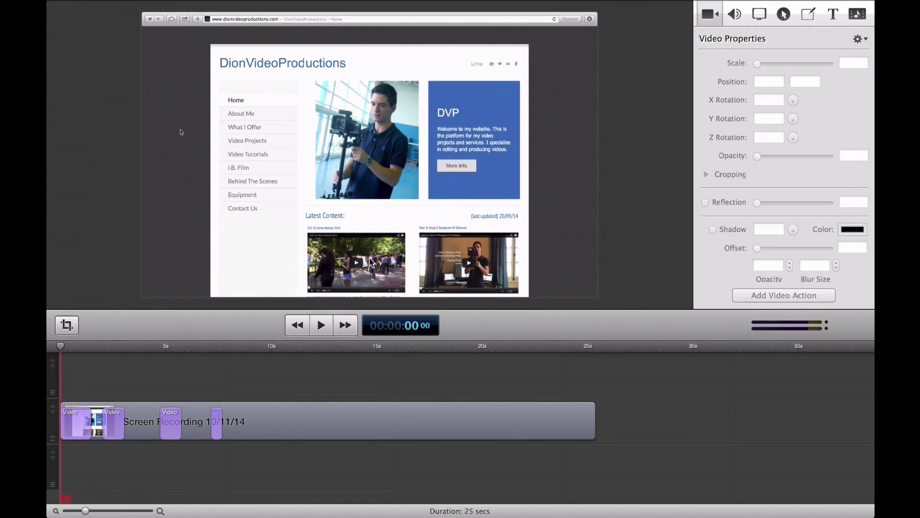